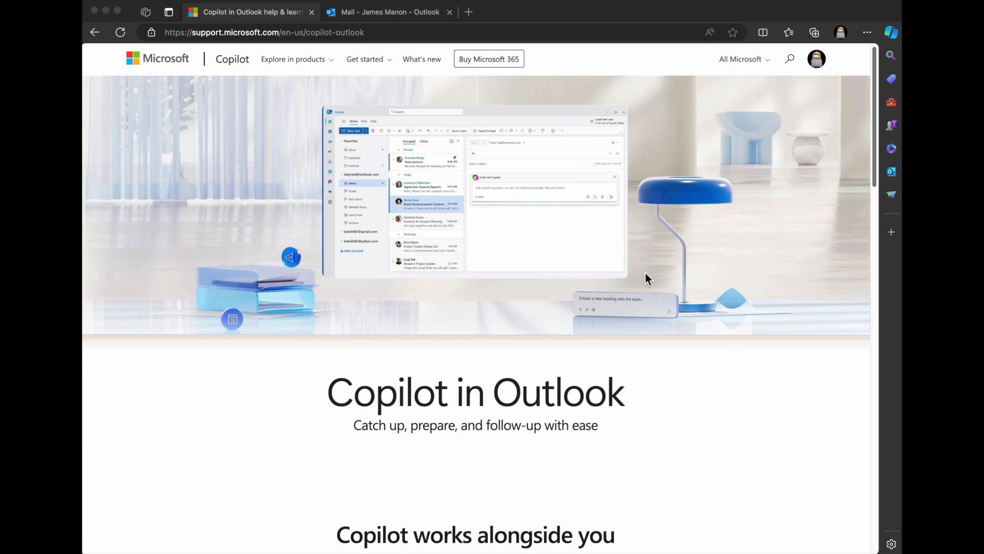
Step: Read through the Microsoft Support Copilot page, then switch to the Mail – Outlook tab's Inbox
{"action": "scroll", "coordinate": [645, 271], "scroll_direction": "down", "scroll_amount": 6}
{"action": "scroll", "coordinate": [645, 280], "scroll_direction": "down", "scroll_amount": 2}
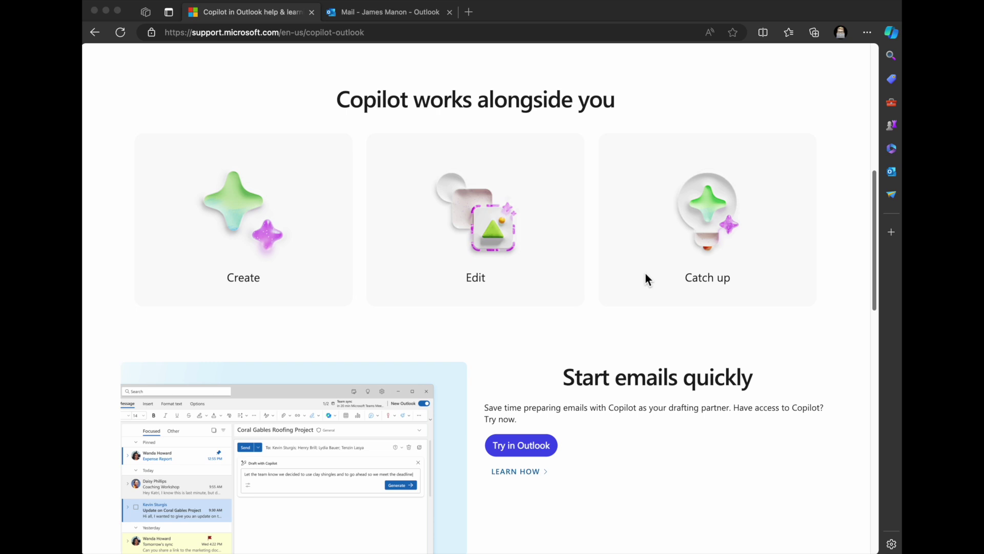
{"action": "scroll", "coordinate": [684, 313], "scroll_direction": "down", "scroll_amount": 3}
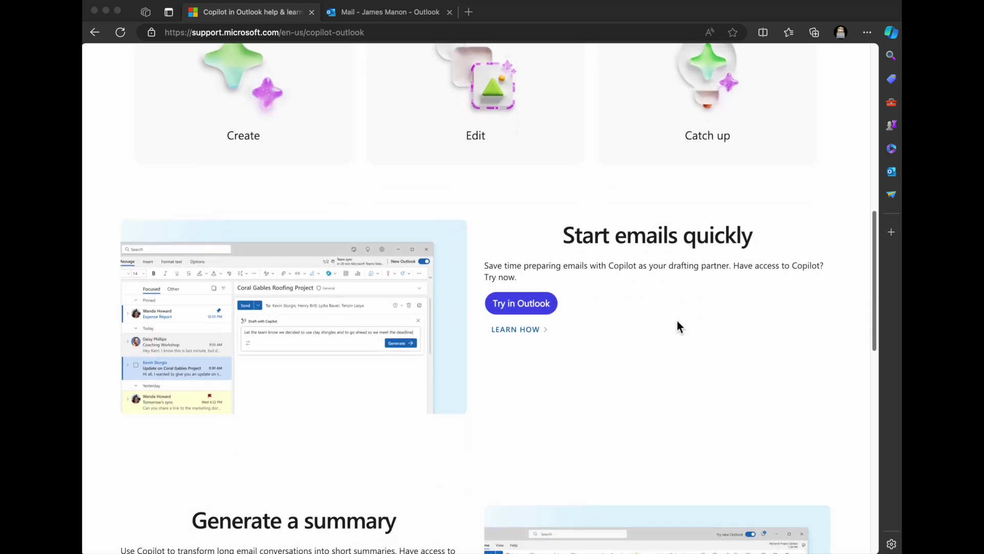
{"action": "scroll", "coordinate": [678, 323], "scroll_direction": "down", "scroll_amount": 3}
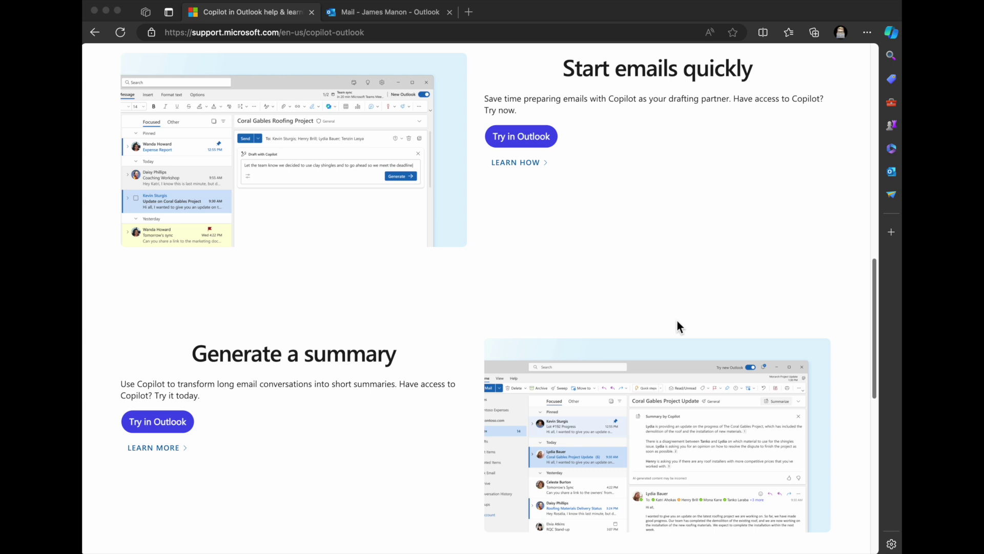
{"action": "scroll", "coordinate": [635, 247], "scroll_direction": "down", "scroll_amount": 3}
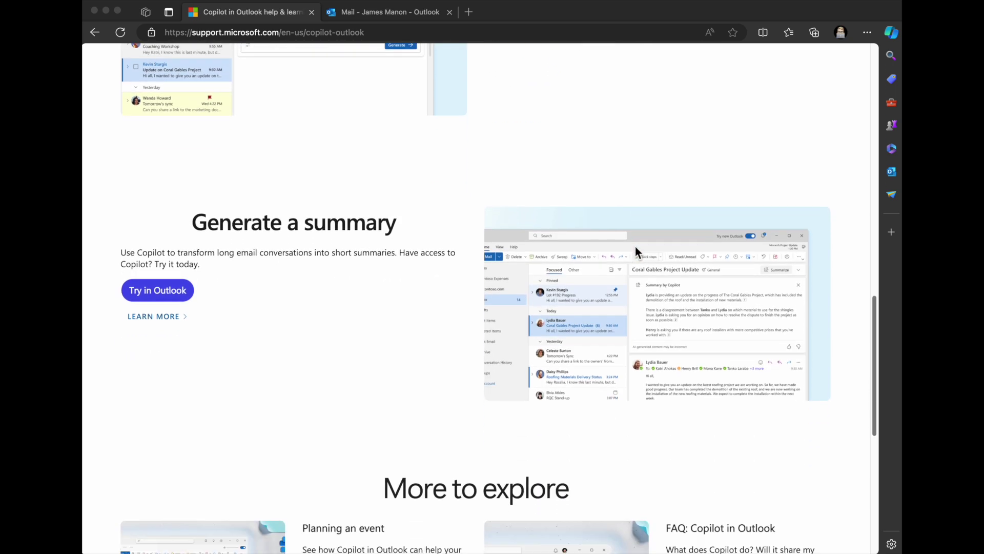
{"action": "scroll", "coordinate": [635, 246], "scroll_direction": "down", "scroll_amount": 1}
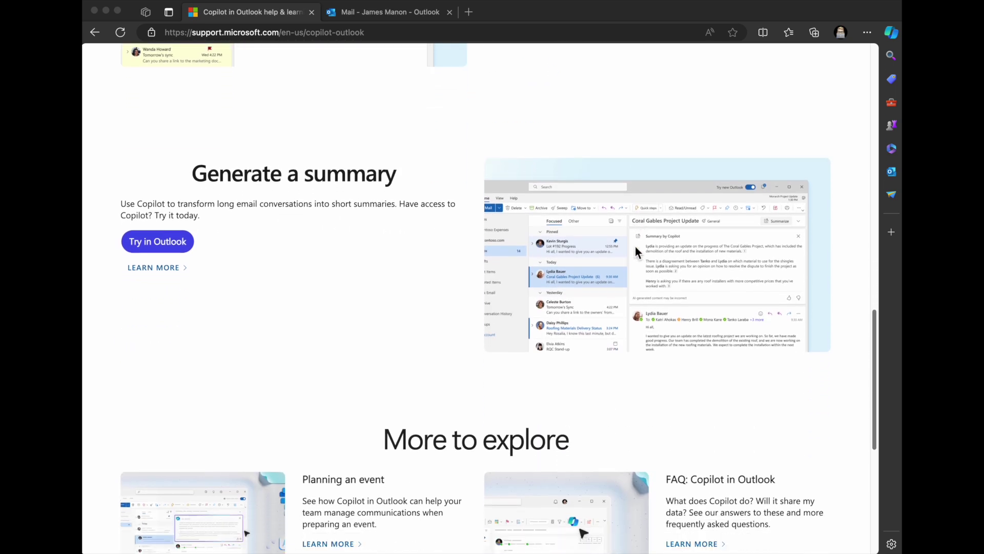
{"action": "scroll", "coordinate": [635, 247], "scroll_direction": "down", "scroll_amount": 3}
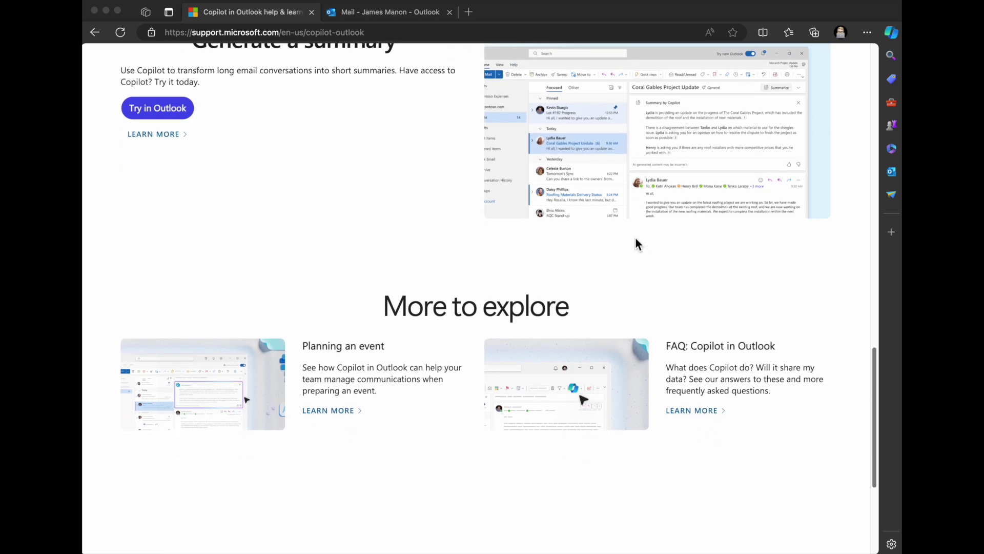
{"action": "scroll", "coordinate": [635, 243], "scroll_direction": "down", "scroll_amount": 5}
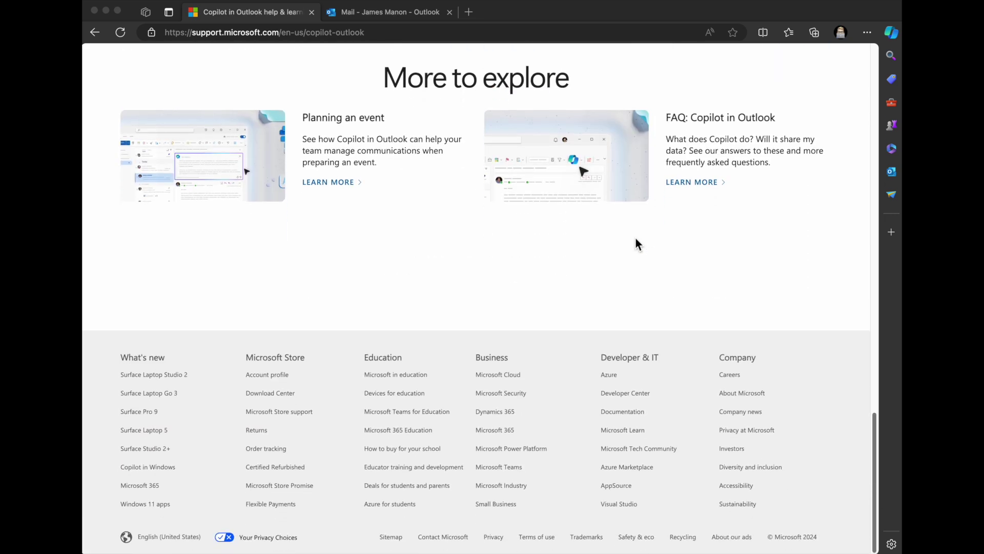
{"action": "scroll", "coordinate": [635, 243], "scroll_direction": "up", "scroll_amount": 12}
{"action": "scroll", "coordinate": [635, 241], "scroll_direction": "up", "scroll_amount": 10}
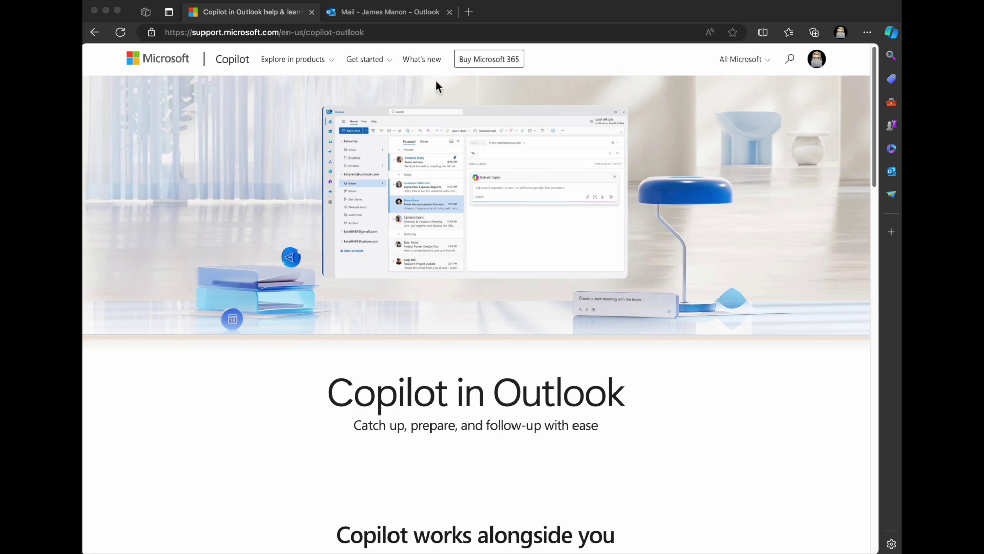
{"action": "scroll", "coordinate": [538, 180], "scroll_direction": "down", "scroll_amount": 1}
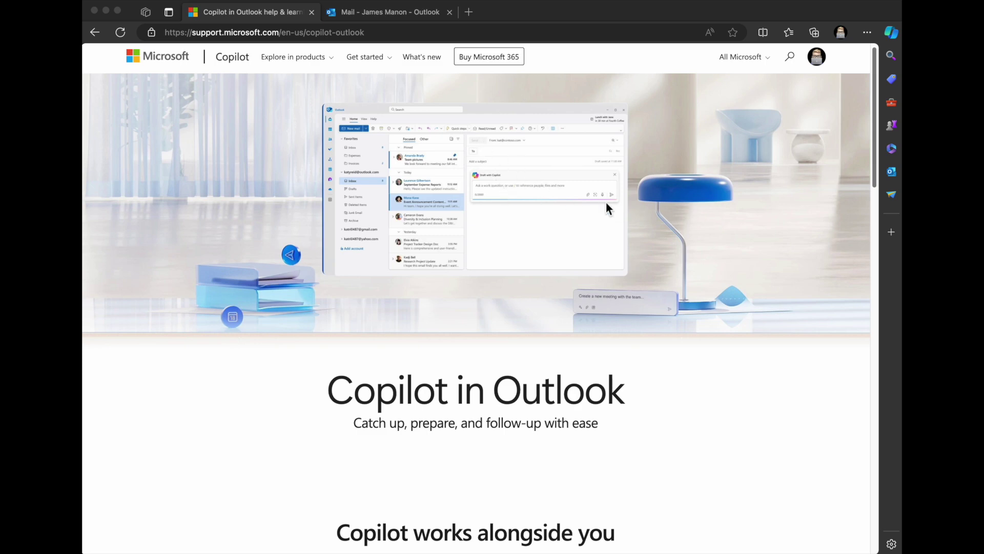
{"action": "scroll", "coordinate": [584, 230], "scroll_direction": "down", "scroll_amount": 3}
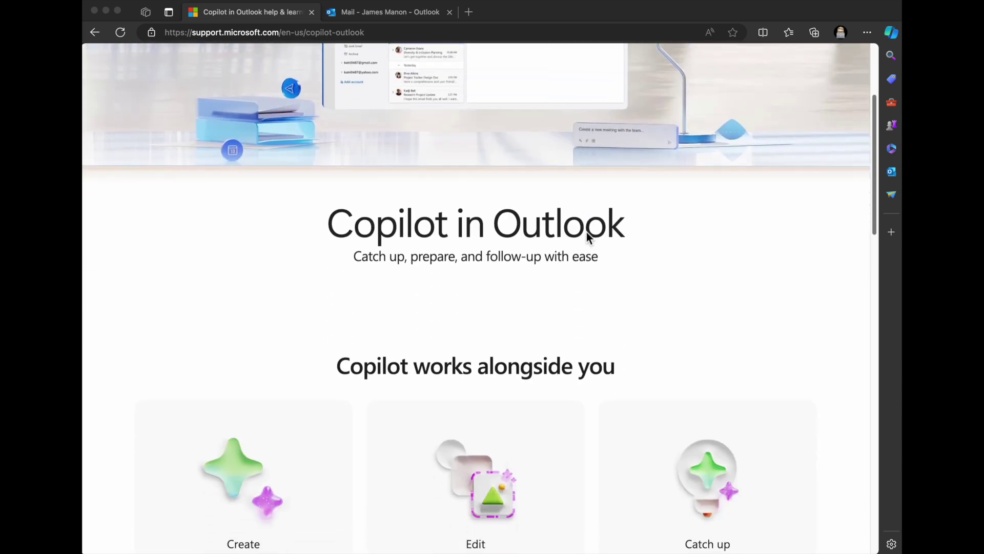
{"action": "scroll", "coordinate": [588, 234], "scroll_direction": "down", "scroll_amount": 4}
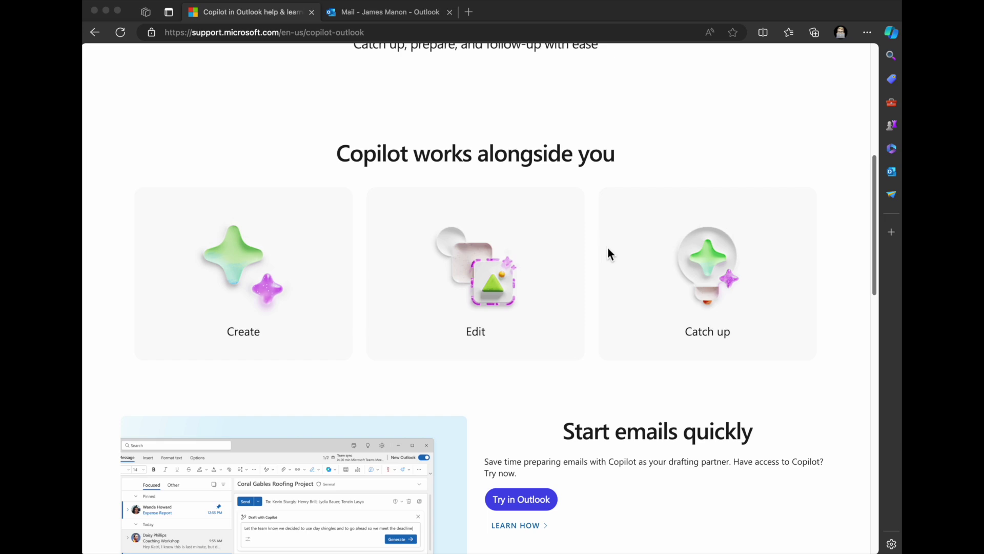
{"action": "scroll", "coordinate": [606, 246], "scroll_direction": "up", "scroll_amount": 8}
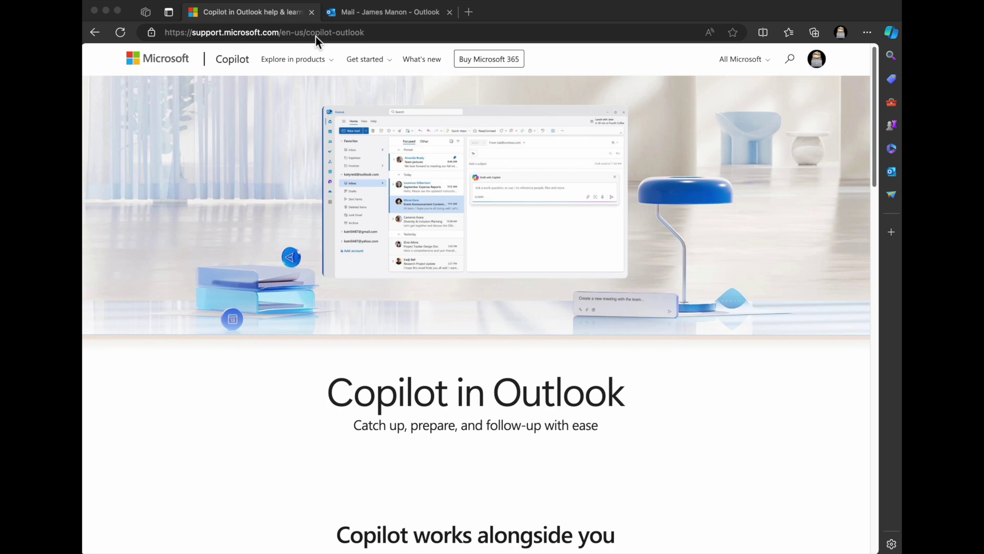
{"action": "left_click", "coordinate": [366, 14]}
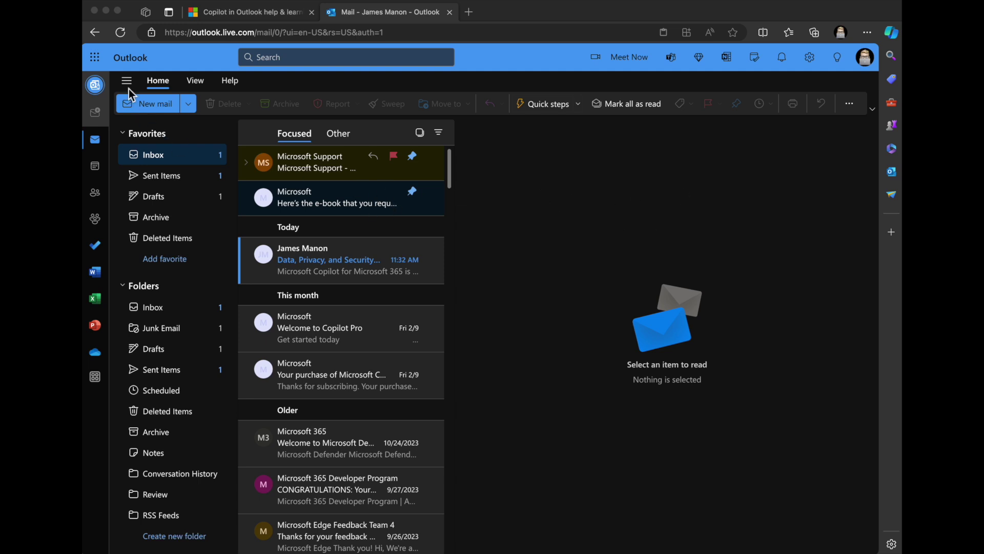
Step: Start a blank new email with New mail on the Home ribbon
{"action": "left_click", "coordinate": [143, 104]}
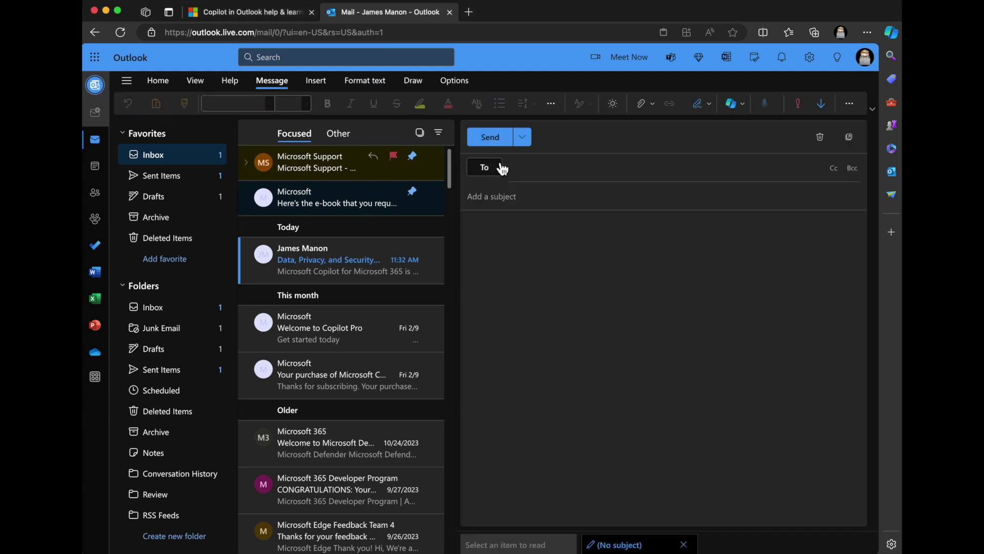
Step: Choose Draft with Copilot from the message's Copilot dropdown
{"action": "left_click", "coordinate": [744, 106]}
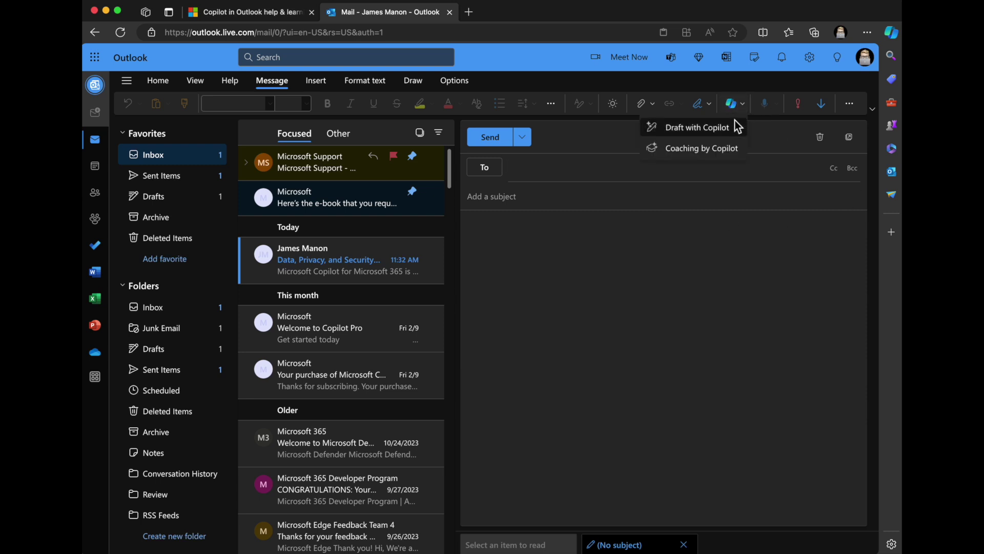
{"action": "left_click", "coordinate": [703, 128]}
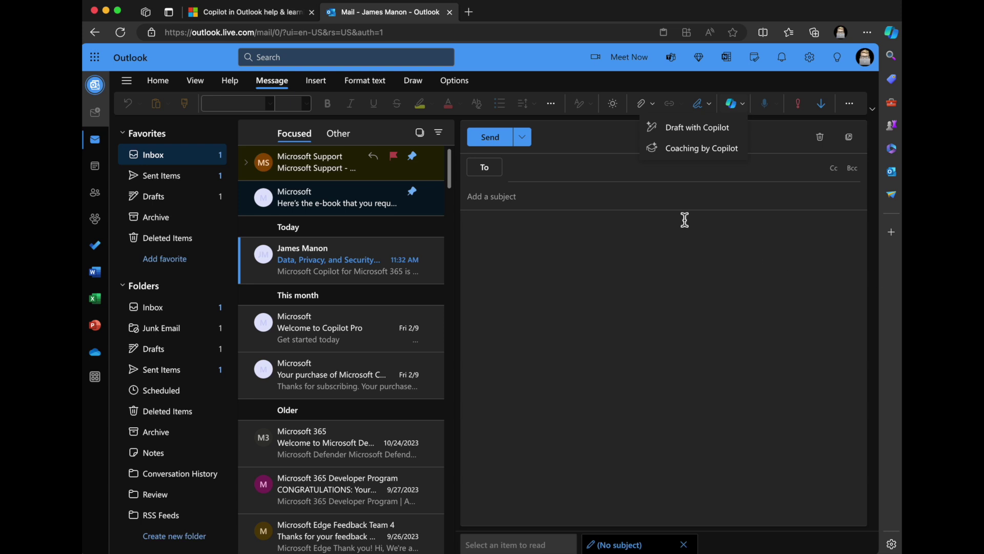
{"action": "left_click", "coordinate": [685, 129]}
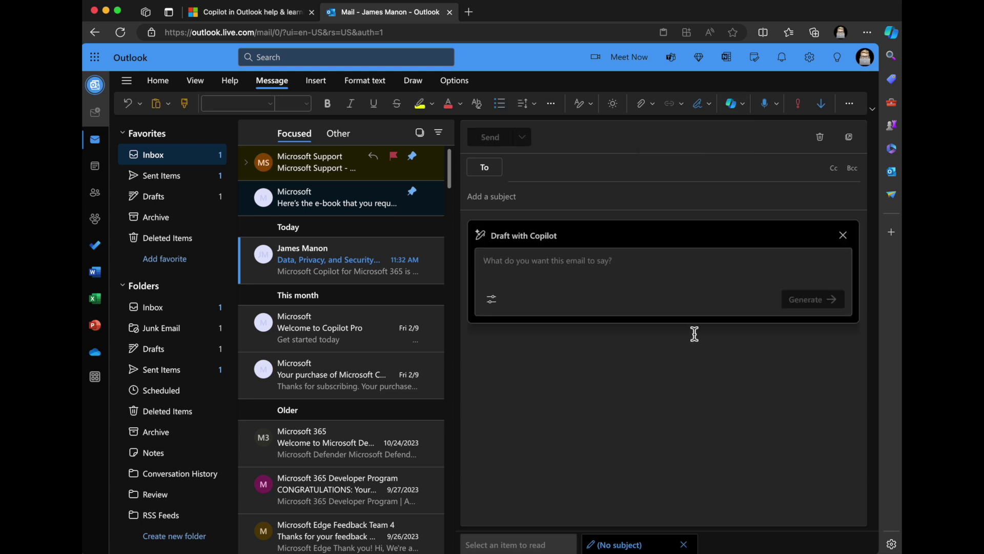
Step: Paste the prompt about enjoying Copilot experiences in Microsoft 365 as plain text and generate the draft
{"action": "right_click", "coordinate": [633, 265]}
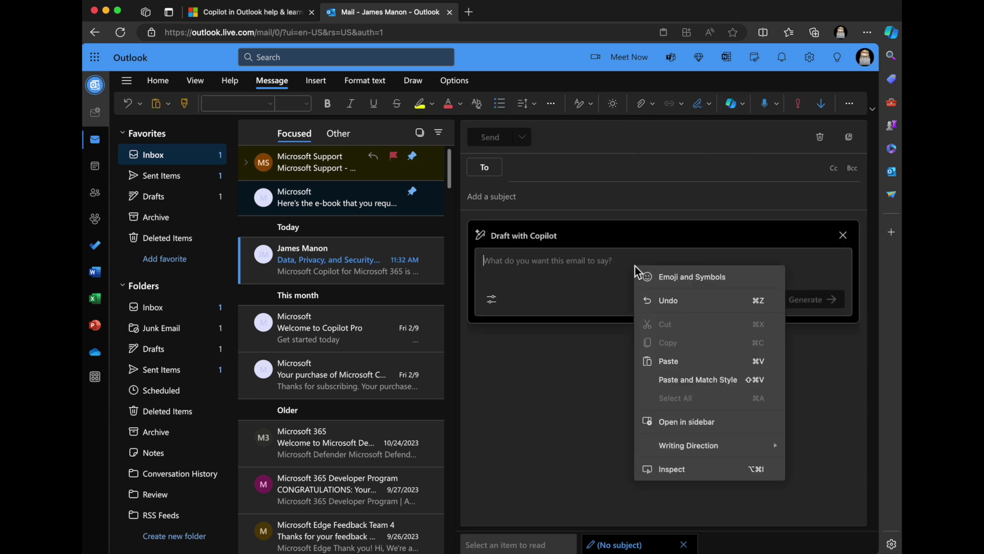
{"action": "left_click", "coordinate": [669, 380]}
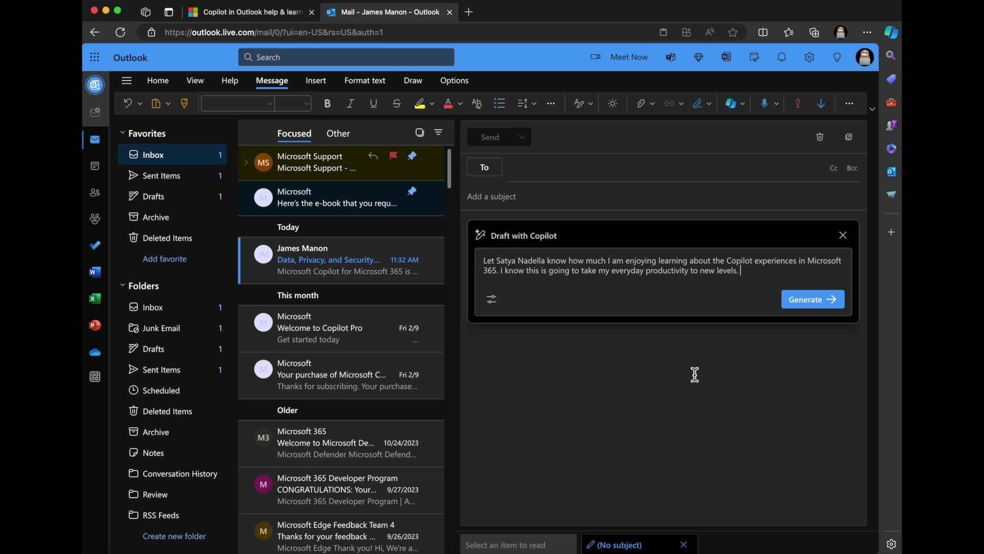
{"action": "left_click", "coordinate": [808, 301]}
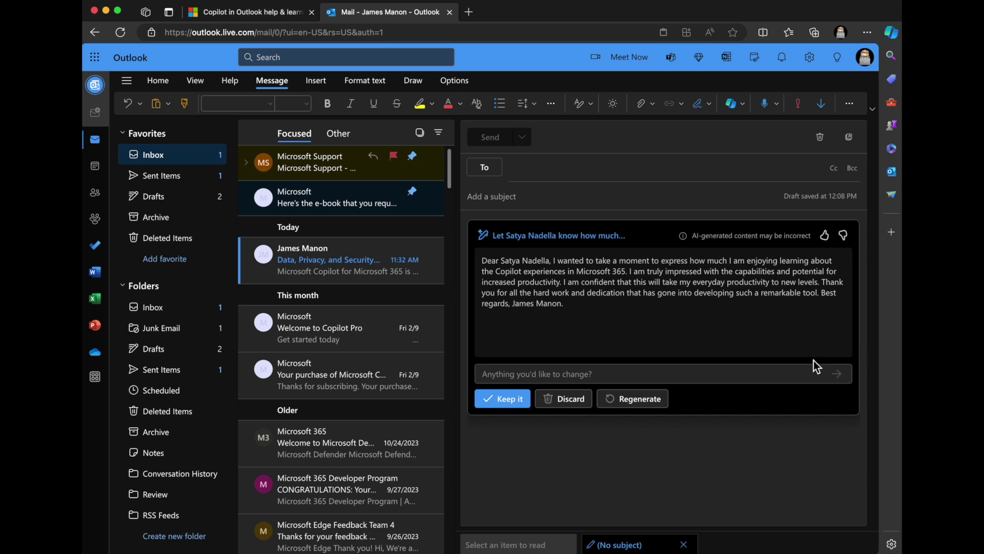
Step: Keep the Copilot draft and break the sign-off and the Thank you sentence onto new lines
{"action": "left_click", "coordinate": [501, 401]}
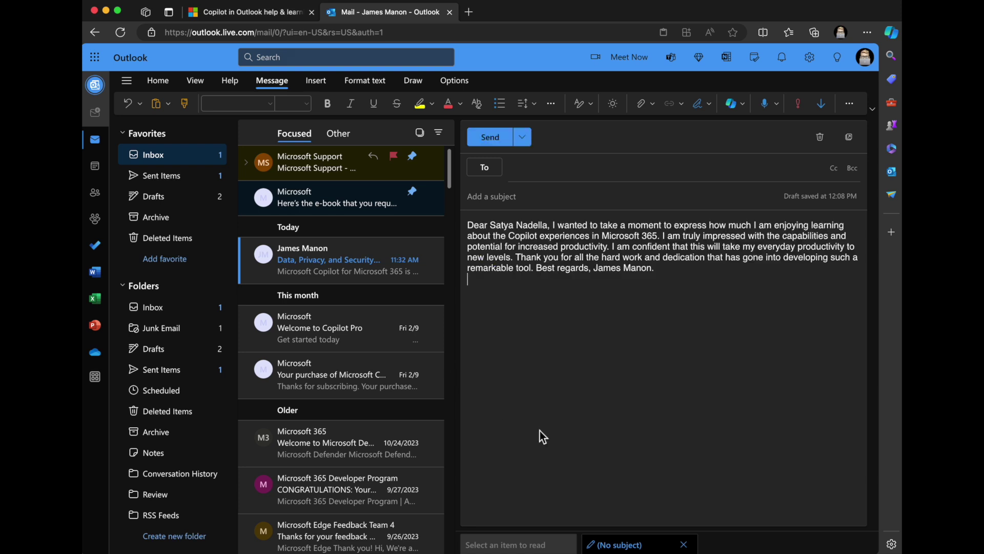
{"action": "left_click", "coordinate": [537, 270]}
{"action": "key", "text": "Return"}
{"action": "key", "text": "Return"}
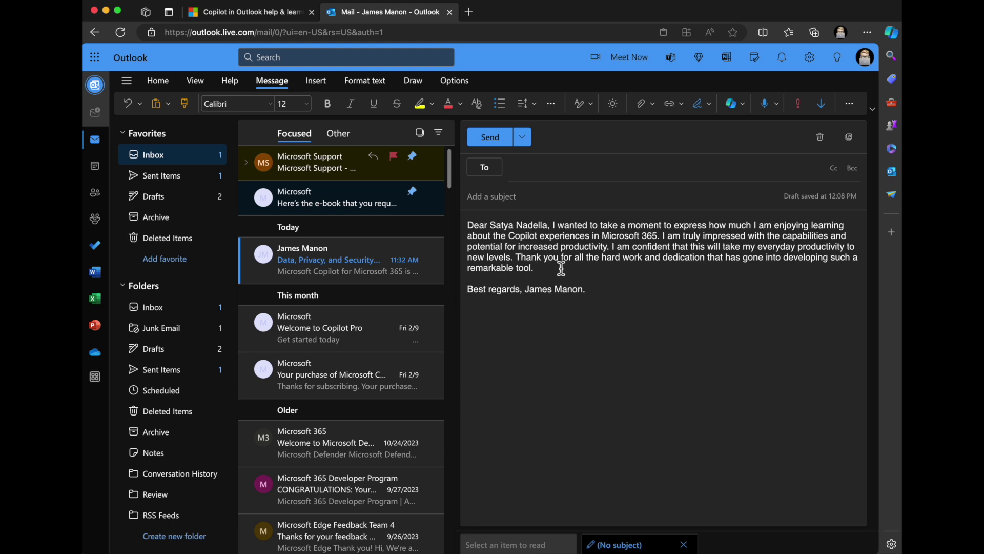
{"action": "left_click", "coordinate": [516, 257]}
{"action": "key", "text": "Return"}
{"action": "key", "text": "Return"}
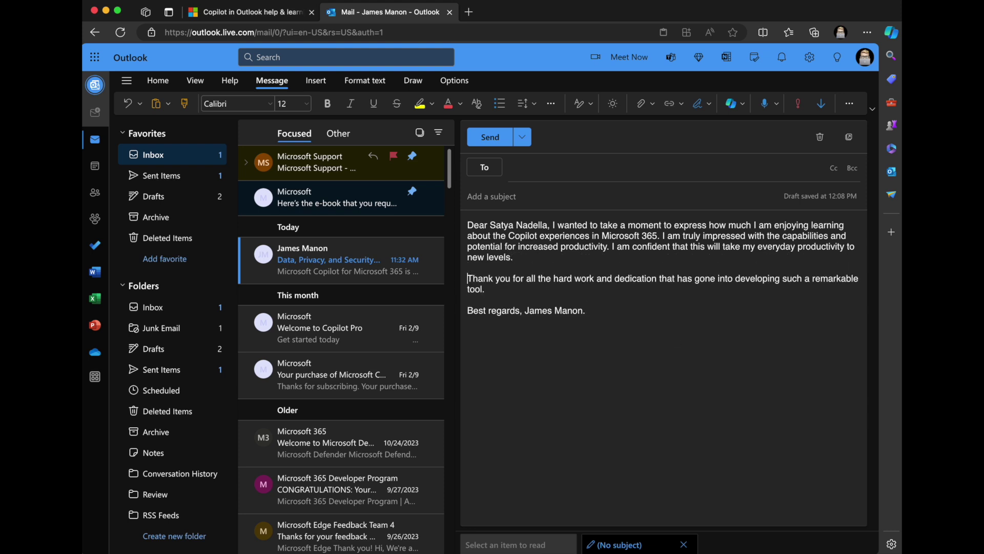
Step: Separate the greeting from the first sentence and put the sender's name on its own line
{"action": "left_click", "coordinate": [552, 227]}
{"action": "key", "text": "Return"}
{"action": "key", "text": "Return"}
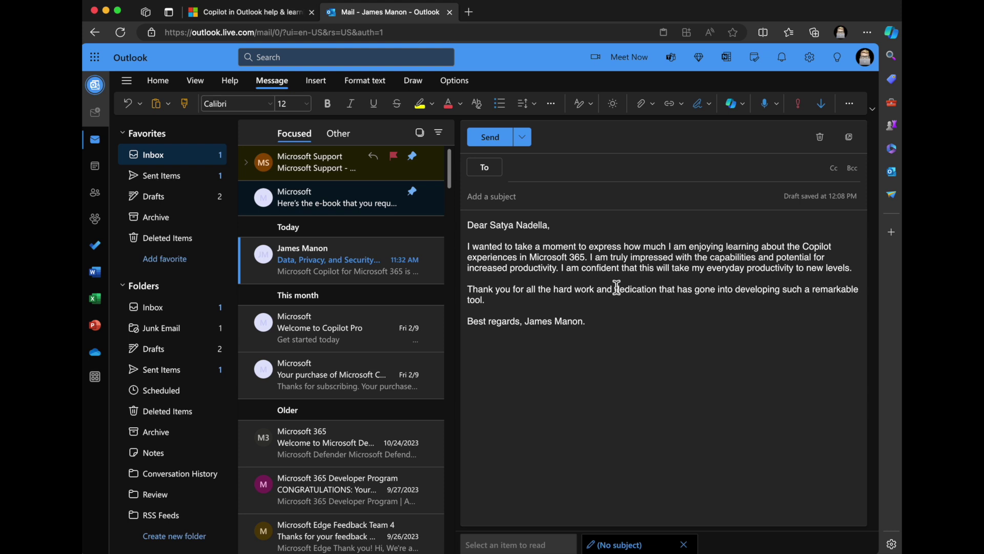
{"action": "left_click", "coordinate": [526, 323]}
{"action": "key", "text": "Return"}
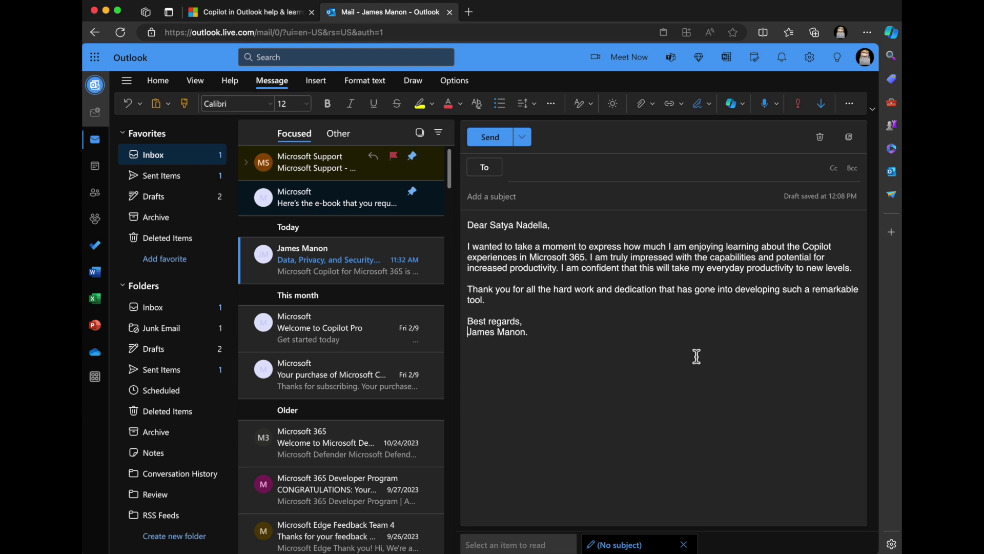
Step: Run Coaching by Copilot on the draft and review its Tone, Reader Sentiment and Clarity feedback
{"action": "left_click", "coordinate": [743, 105]}
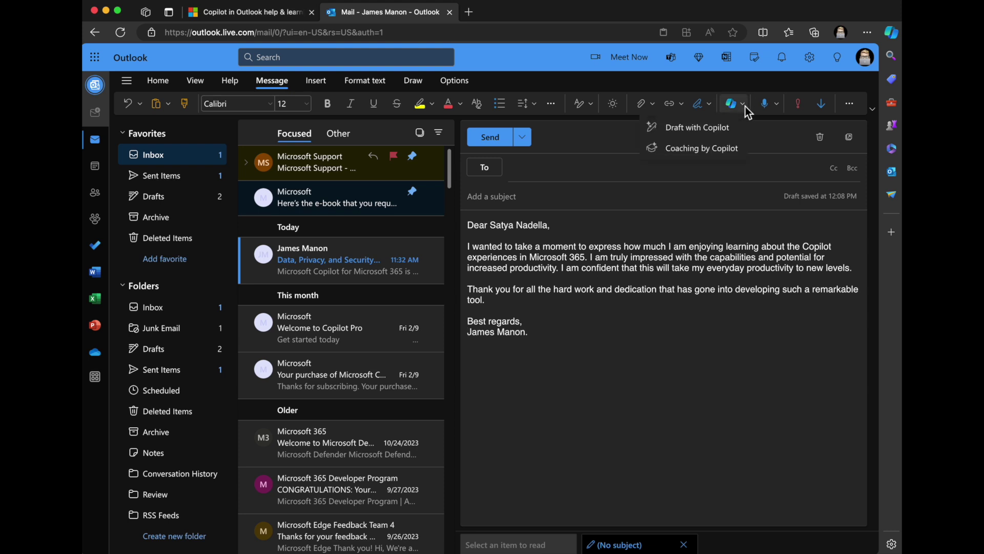
{"action": "left_click", "coordinate": [688, 149]}
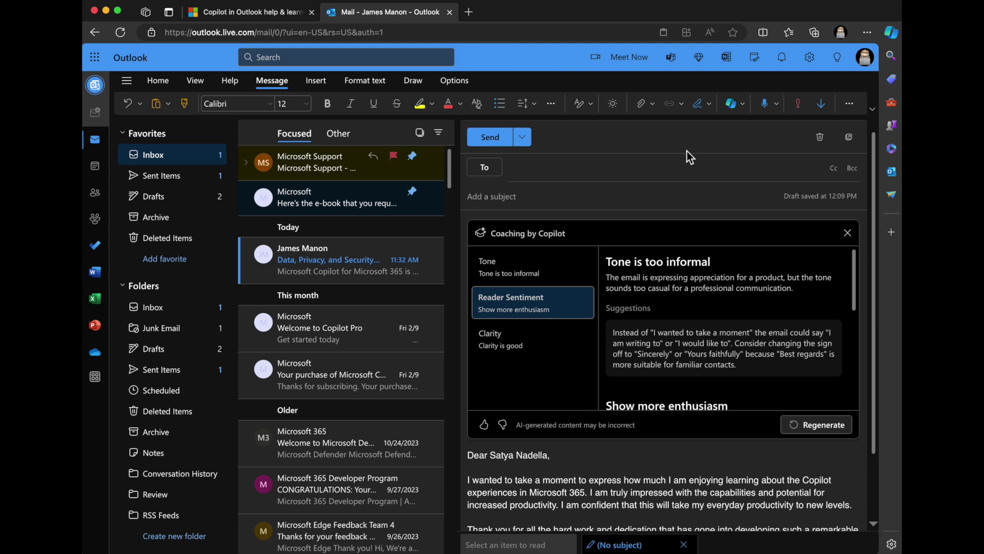
{"action": "scroll", "coordinate": [711, 277], "scroll_direction": "down", "scroll_amount": 3}
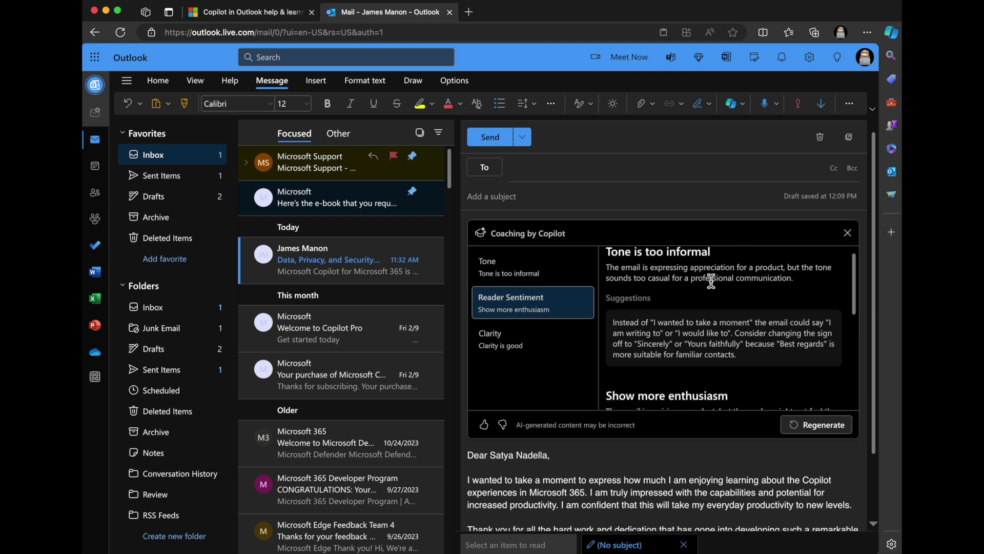
{"action": "scroll", "coordinate": [697, 284], "scroll_direction": "up", "scroll_amount": 2}
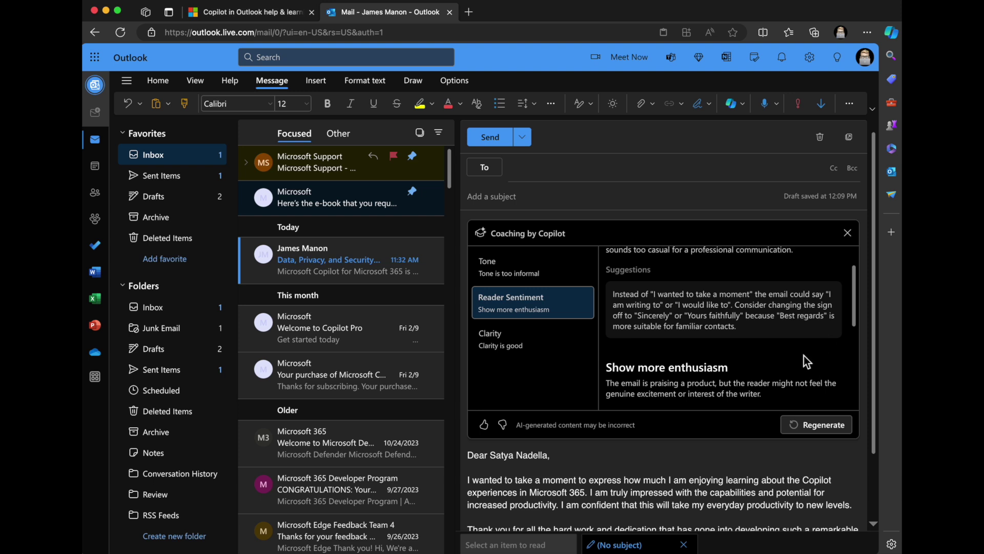
{"action": "scroll", "coordinate": [774, 323], "scroll_direction": "down", "scroll_amount": 2}
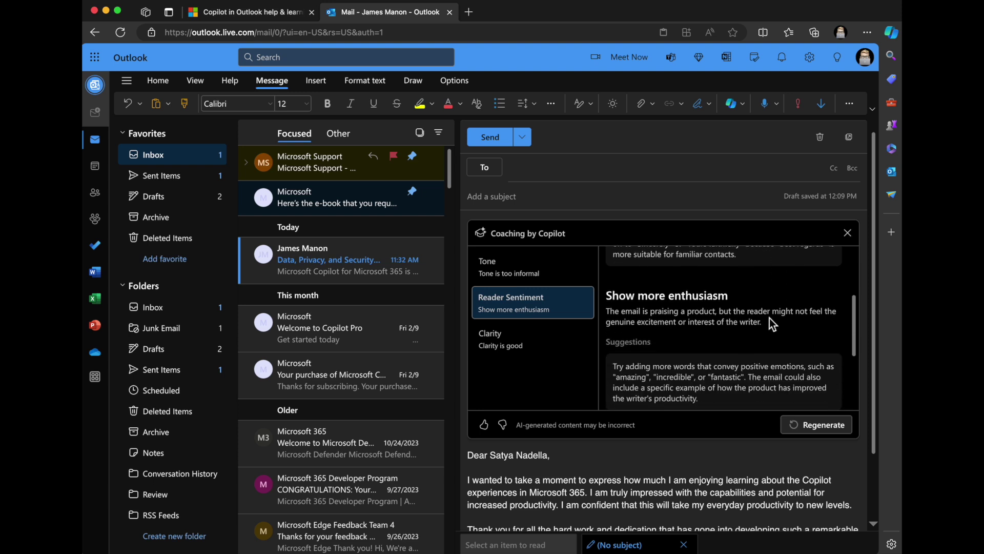
{"action": "scroll", "coordinate": [769, 317], "scroll_direction": "down", "scroll_amount": 2}
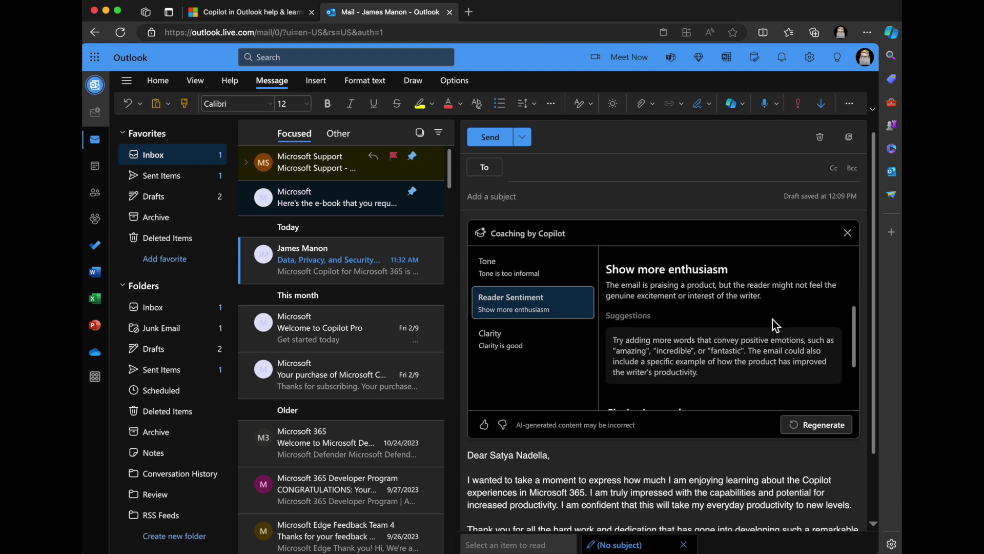
{"action": "scroll", "coordinate": [772, 312], "scroll_direction": "down", "scroll_amount": 2}
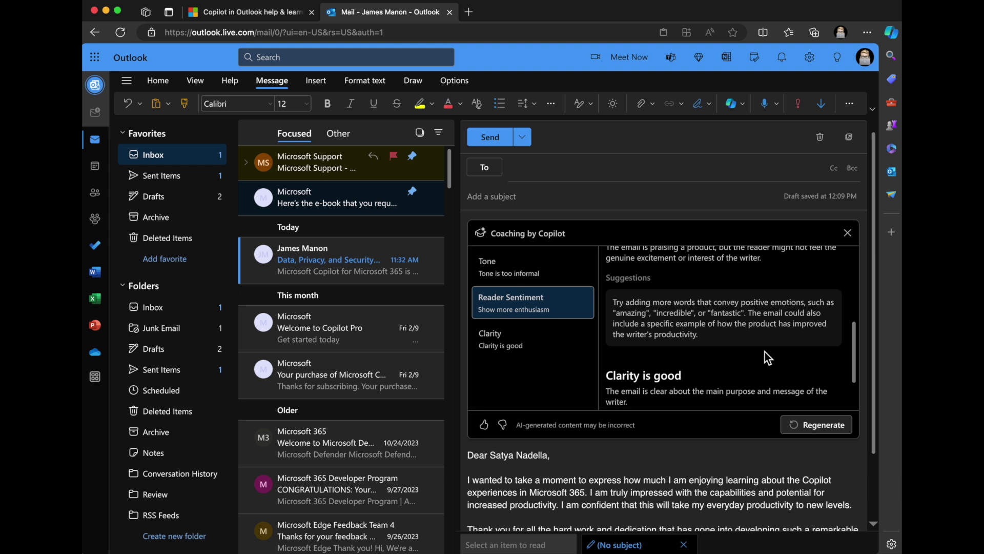
{"action": "scroll", "coordinate": [765, 351], "scroll_direction": "down", "scroll_amount": 2}
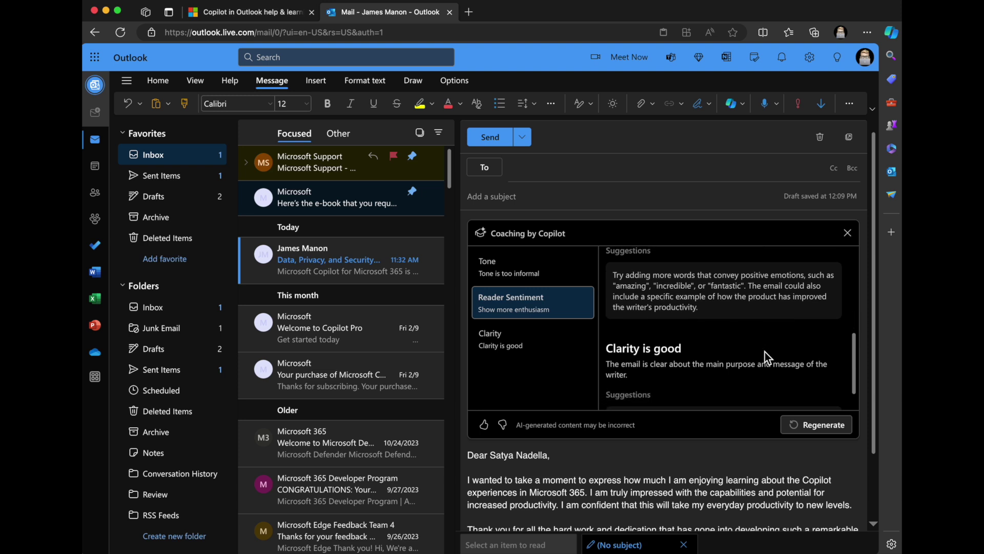
{"action": "scroll", "coordinate": [770, 320], "scroll_direction": "down", "scroll_amount": 2}
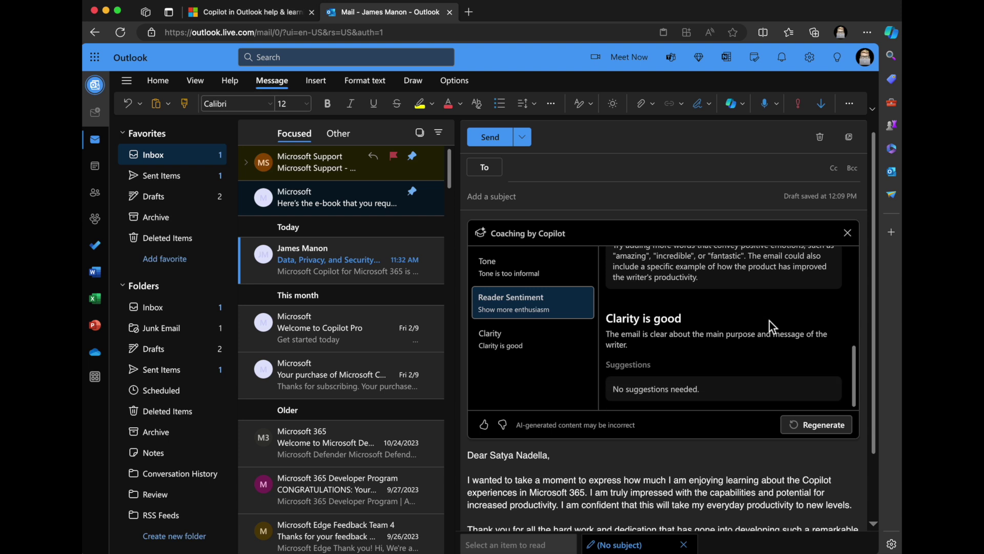
{"action": "scroll", "coordinate": [766, 327], "scroll_direction": "down", "scroll_amount": 1}
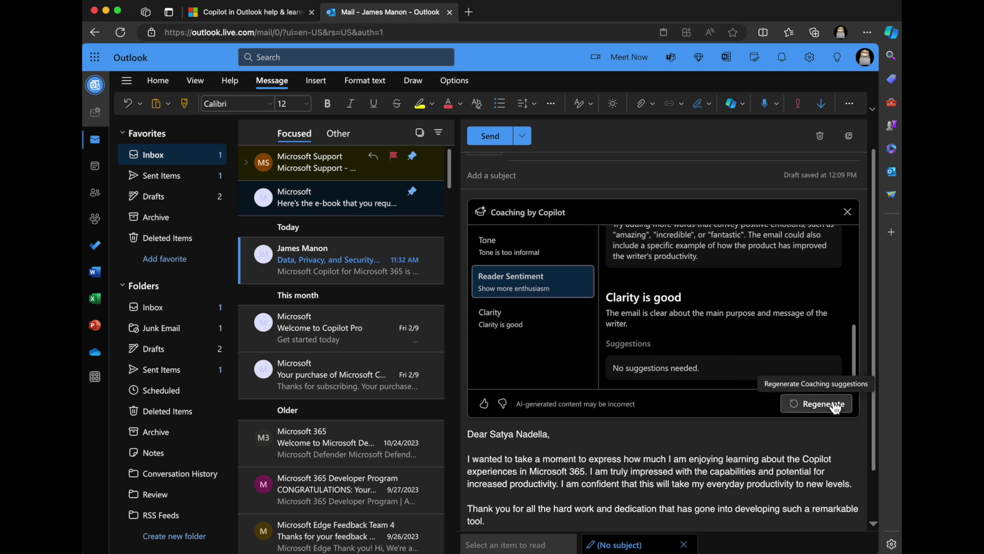
{"action": "scroll", "coordinate": [669, 377], "scroll_direction": "down", "scroll_amount": 1}
{"action": "scroll", "coordinate": [656, 401], "scroll_direction": "down", "scroll_amount": 2}
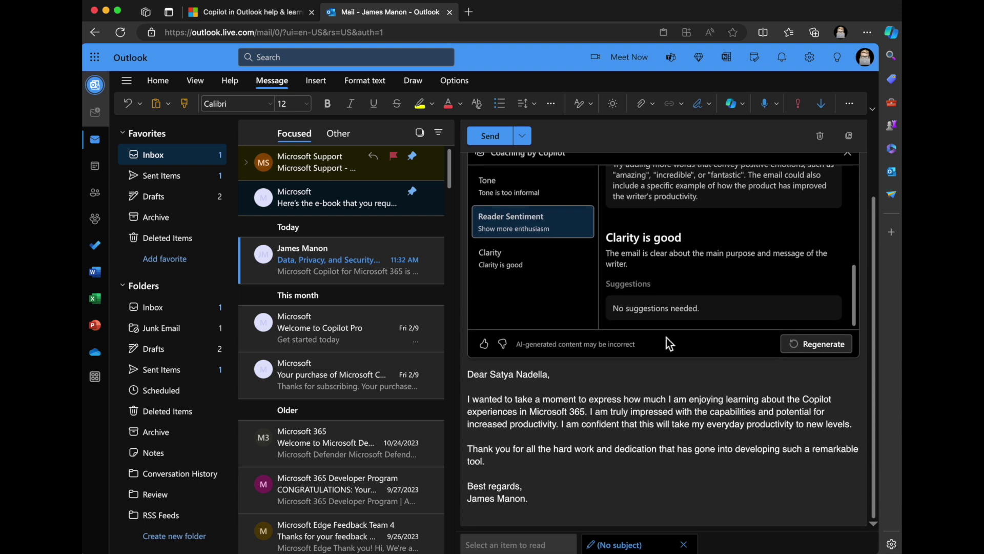
{"action": "scroll", "coordinate": [681, 261], "scroll_direction": "up", "scroll_amount": 2}
{"action": "scroll", "coordinate": [684, 276], "scroll_direction": "up", "scroll_amount": 1}
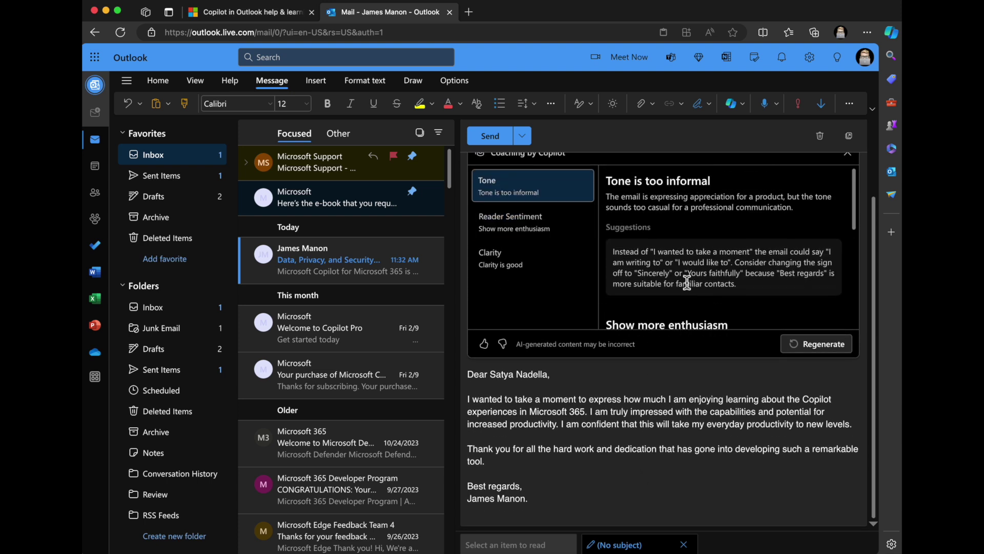
{"action": "scroll", "coordinate": [770, 292], "scroll_direction": "up", "scroll_amount": 2}
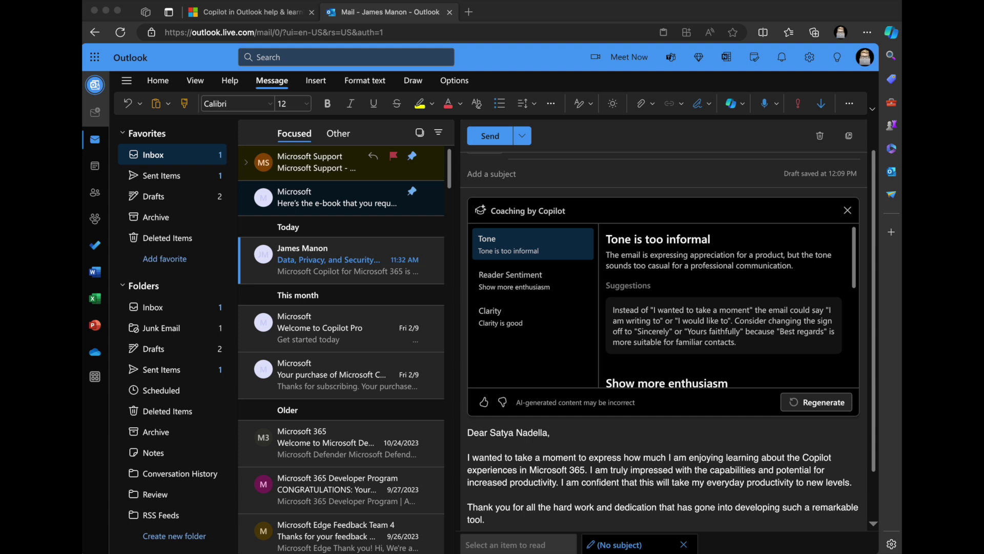
Step: Open the Data, Privacy, and Security for Microsoft Copilot email and scroll through its body
{"action": "left_click", "coordinate": [367, 263]}
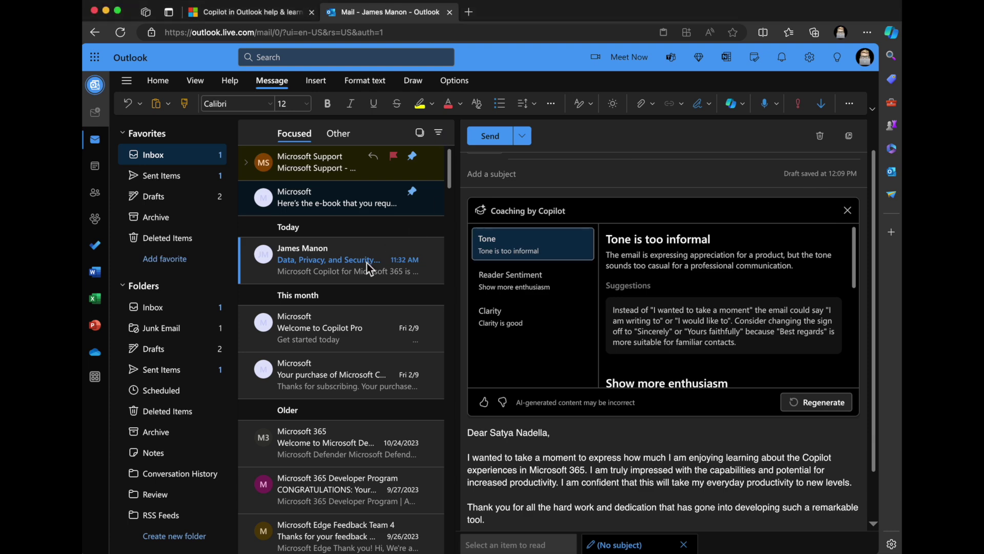
{"action": "scroll", "coordinate": [499, 285], "scroll_direction": "down", "scroll_amount": 5}
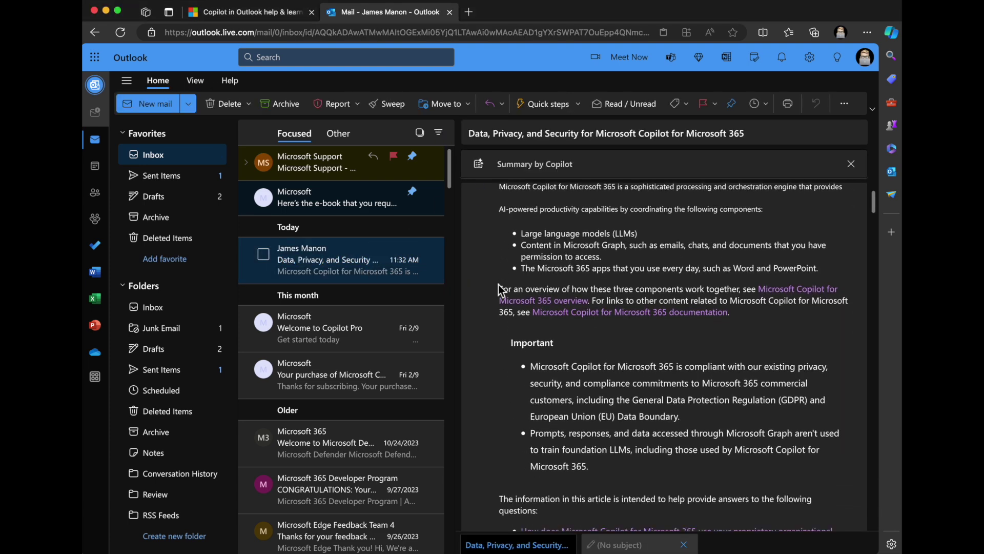
{"action": "scroll", "coordinate": [499, 284], "scroll_direction": "down", "scroll_amount": 10}
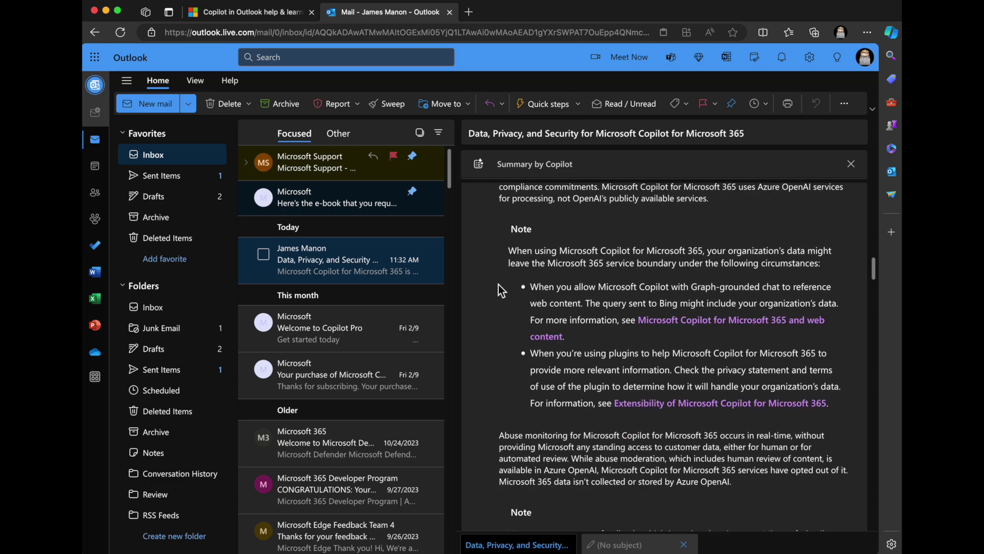
{"action": "scroll", "coordinate": [499, 285], "scroll_direction": "down", "scroll_amount": 15}
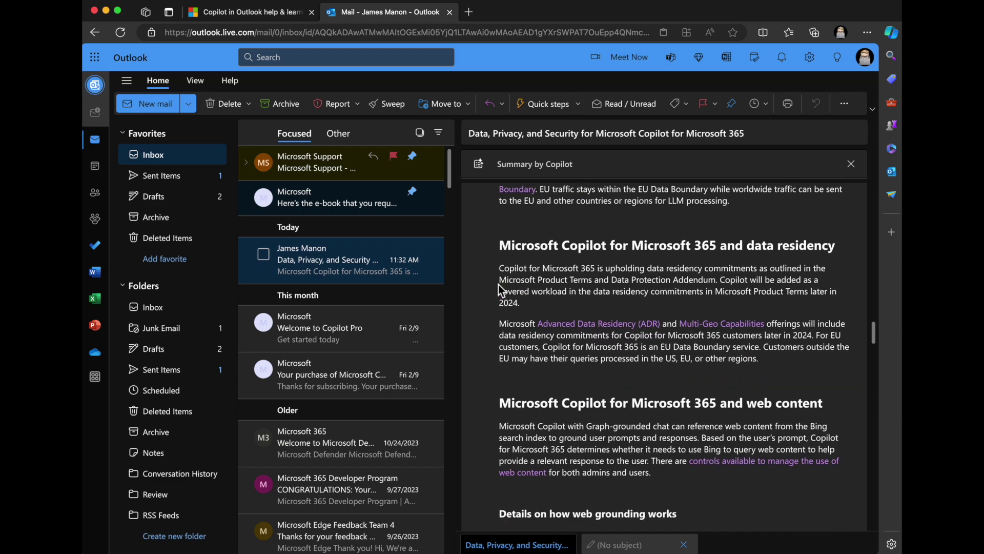
{"action": "scroll", "coordinate": [498, 290], "scroll_direction": "down", "scroll_amount": 15}
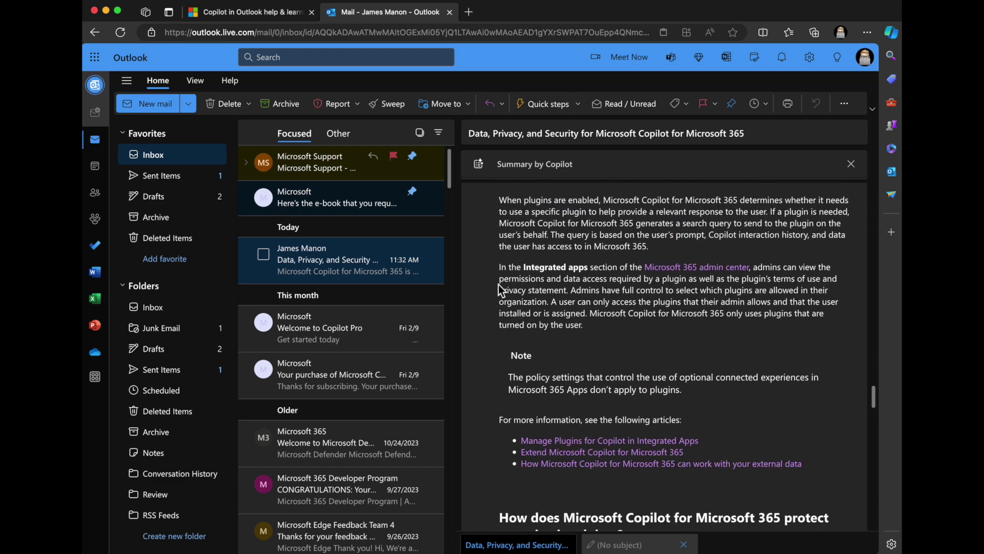
{"action": "scroll", "coordinate": [500, 289], "scroll_direction": "up", "scroll_amount": 20}
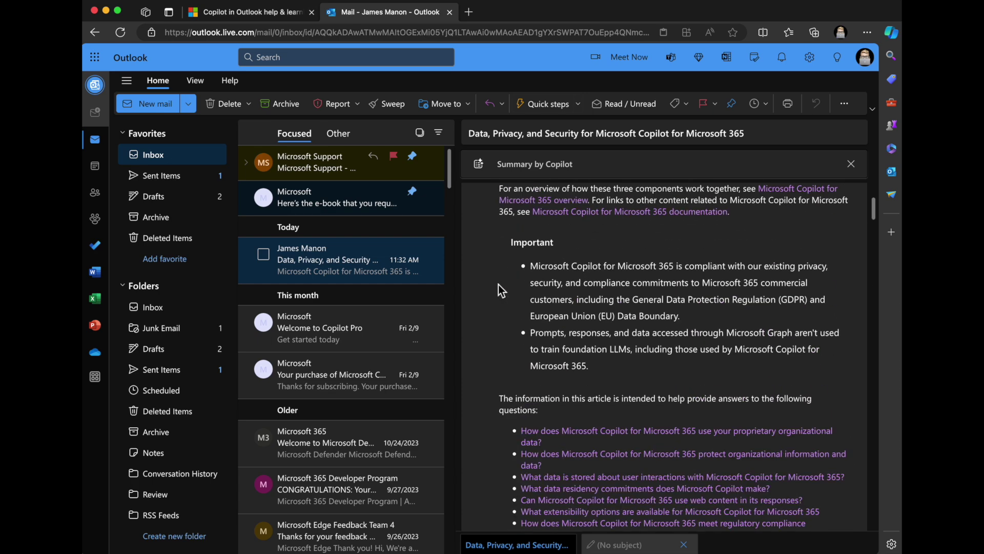
Step: Generate a Summary by Copilot for the Data, Privacy, and Security email
{"action": "left_click", "coordinate": [569, 168]}
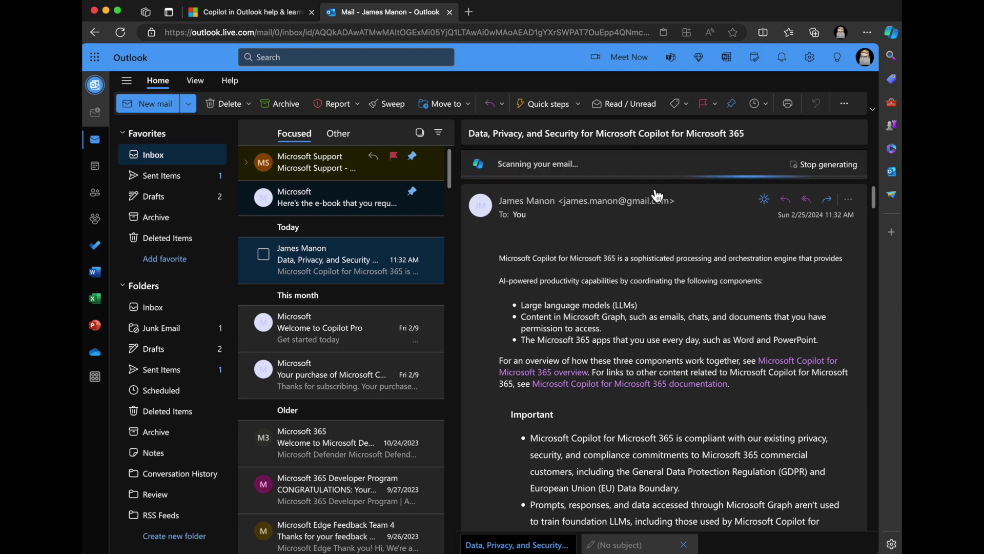